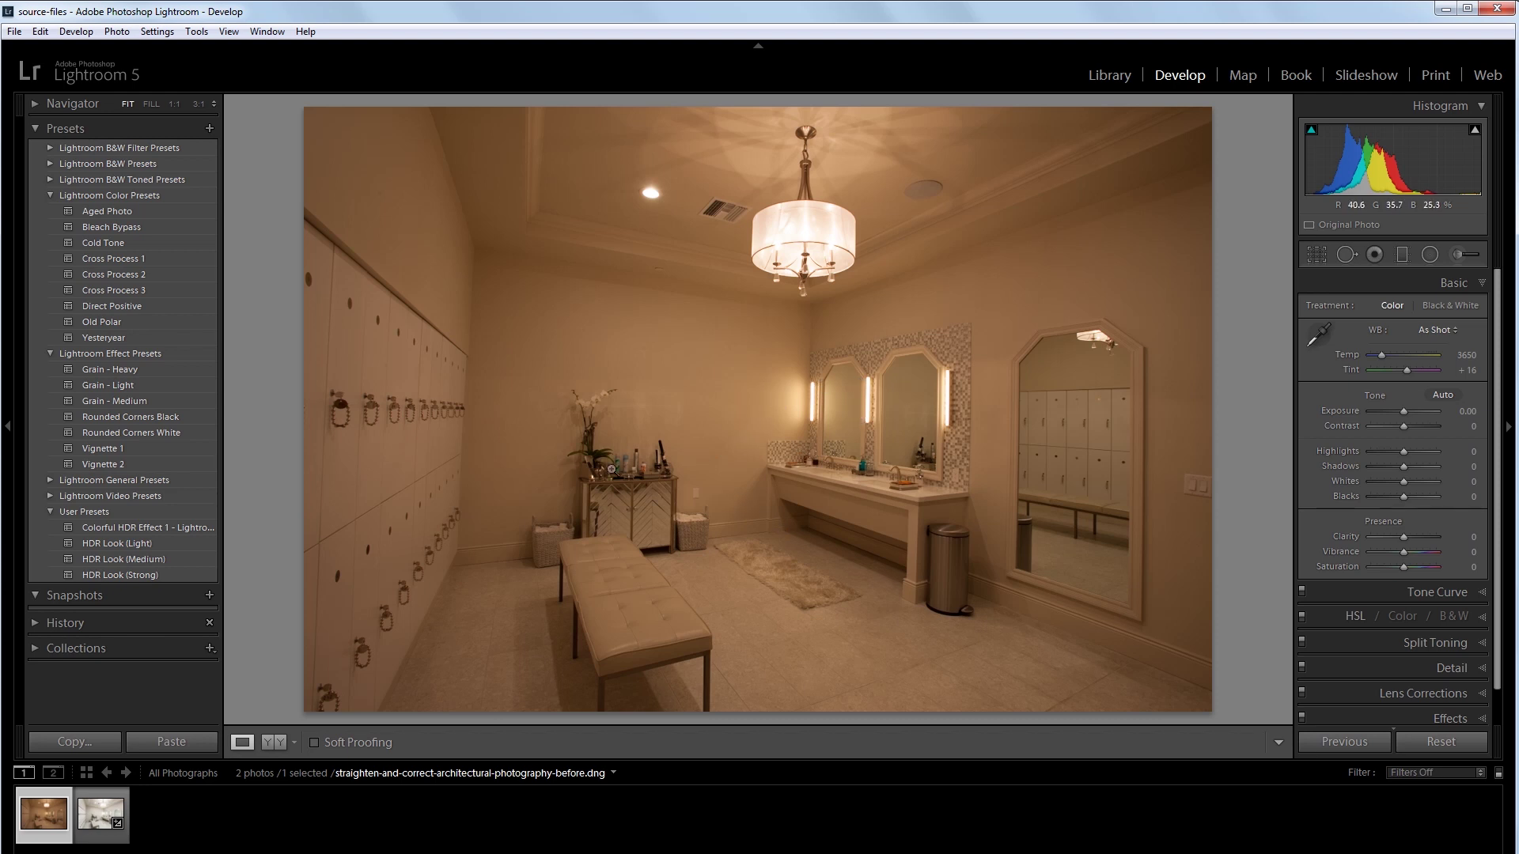
Step: Preview the edited version, then load the unedited before.dng photo for editing
left_click(85, 824)
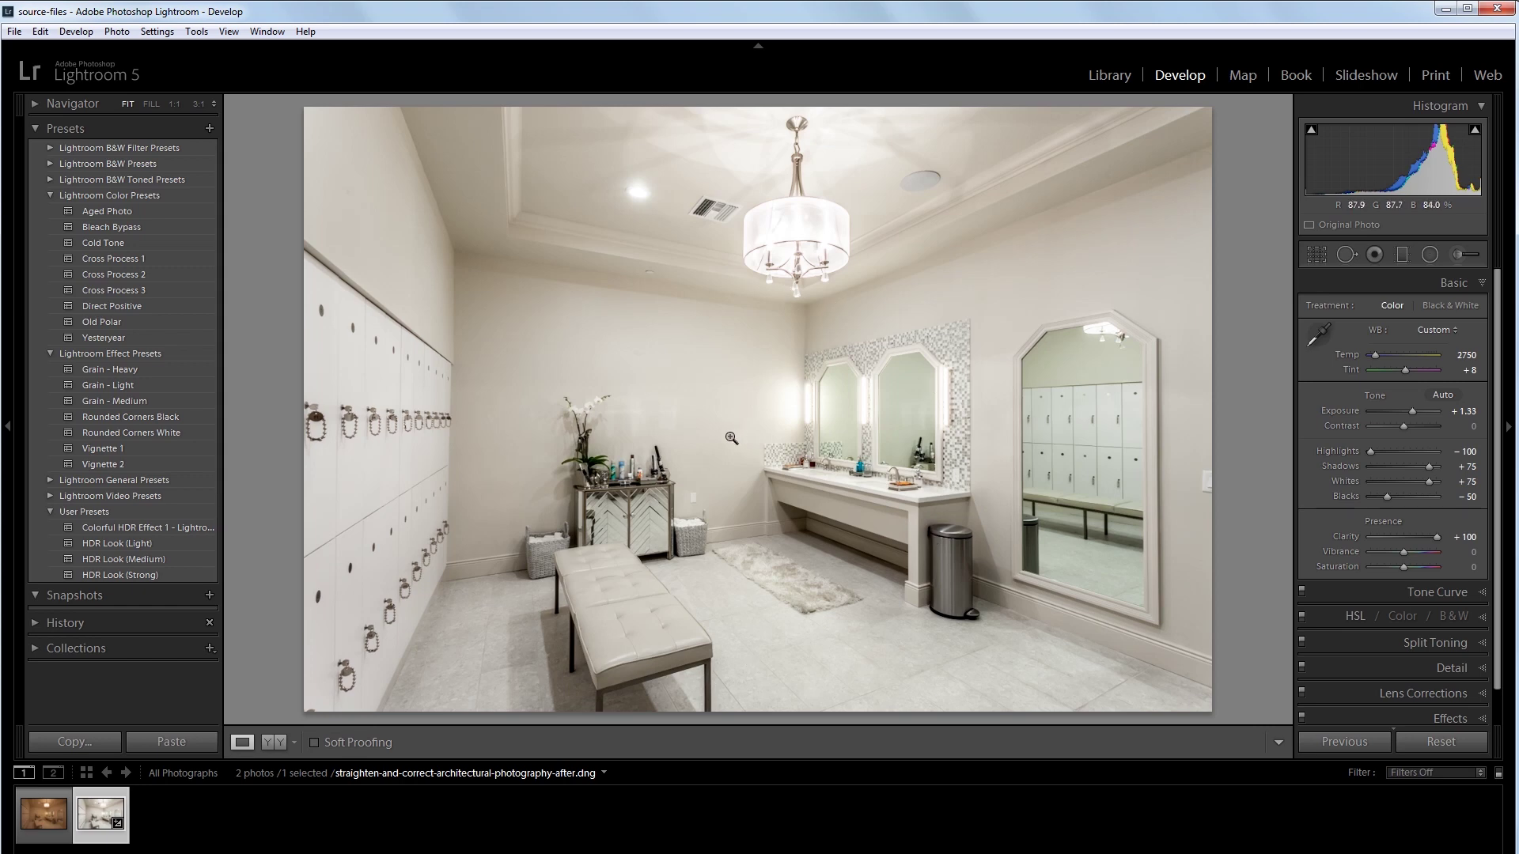
left_click(55, 819)
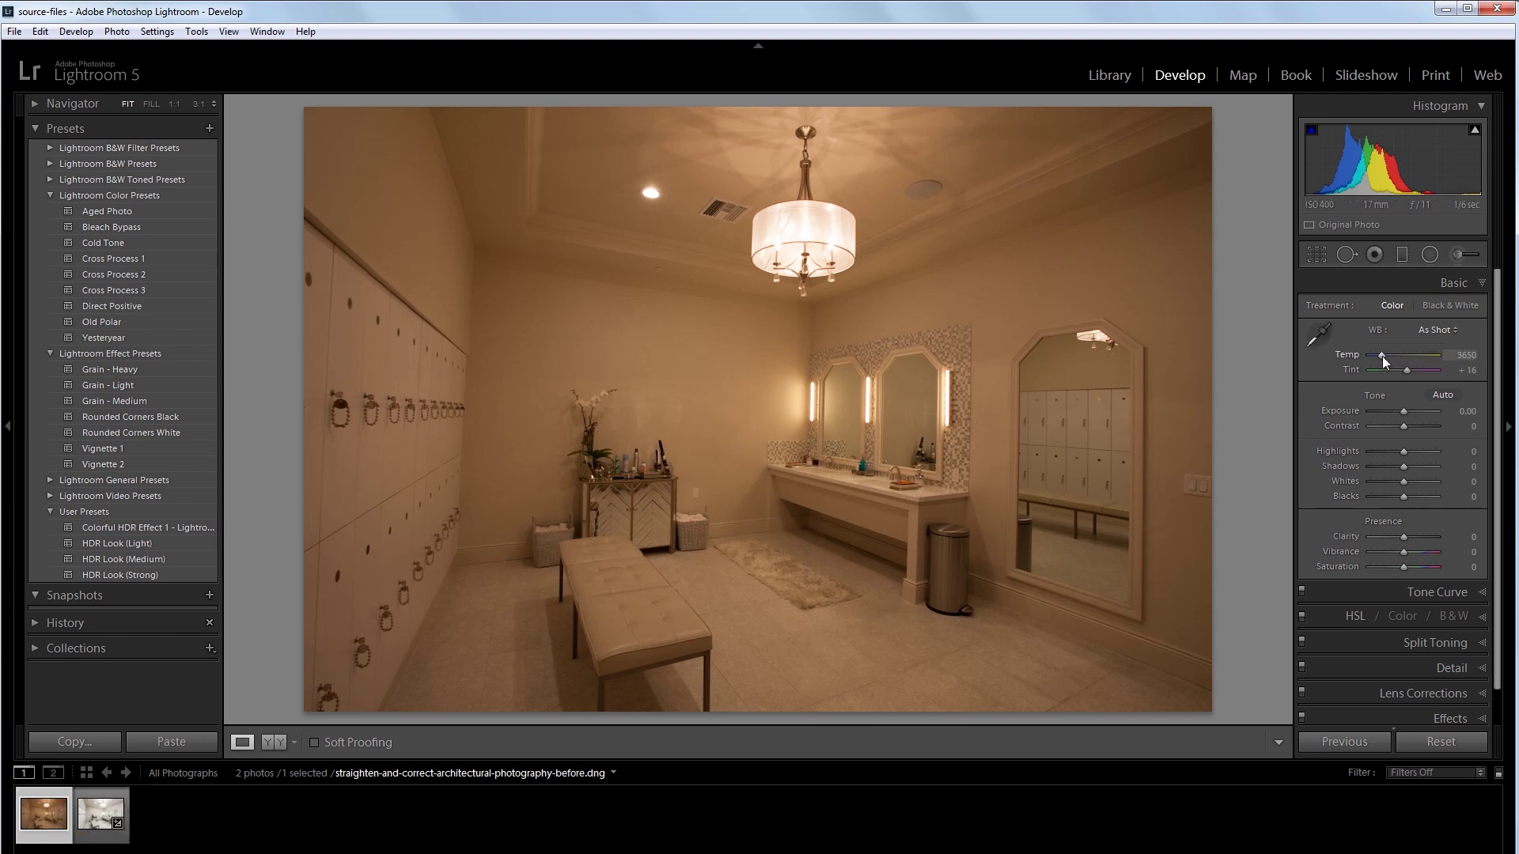
Step: Cool the white balance to Temp 2750 and shift Tint to +8
left_click_drag(1380, 357, 1375, 360)
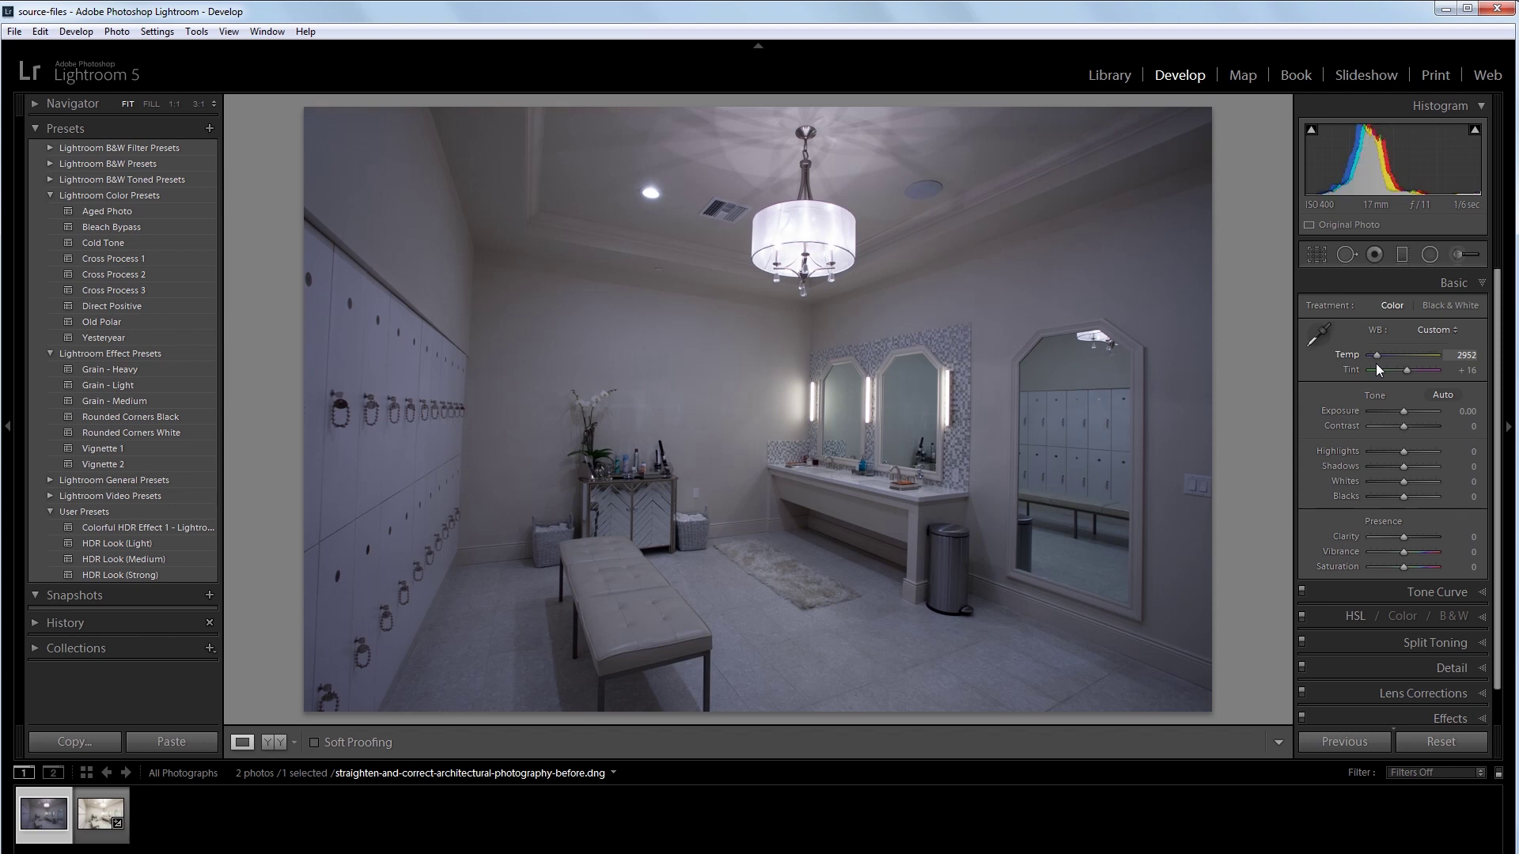
left_click_drag(1376, 364, 1374, 364)
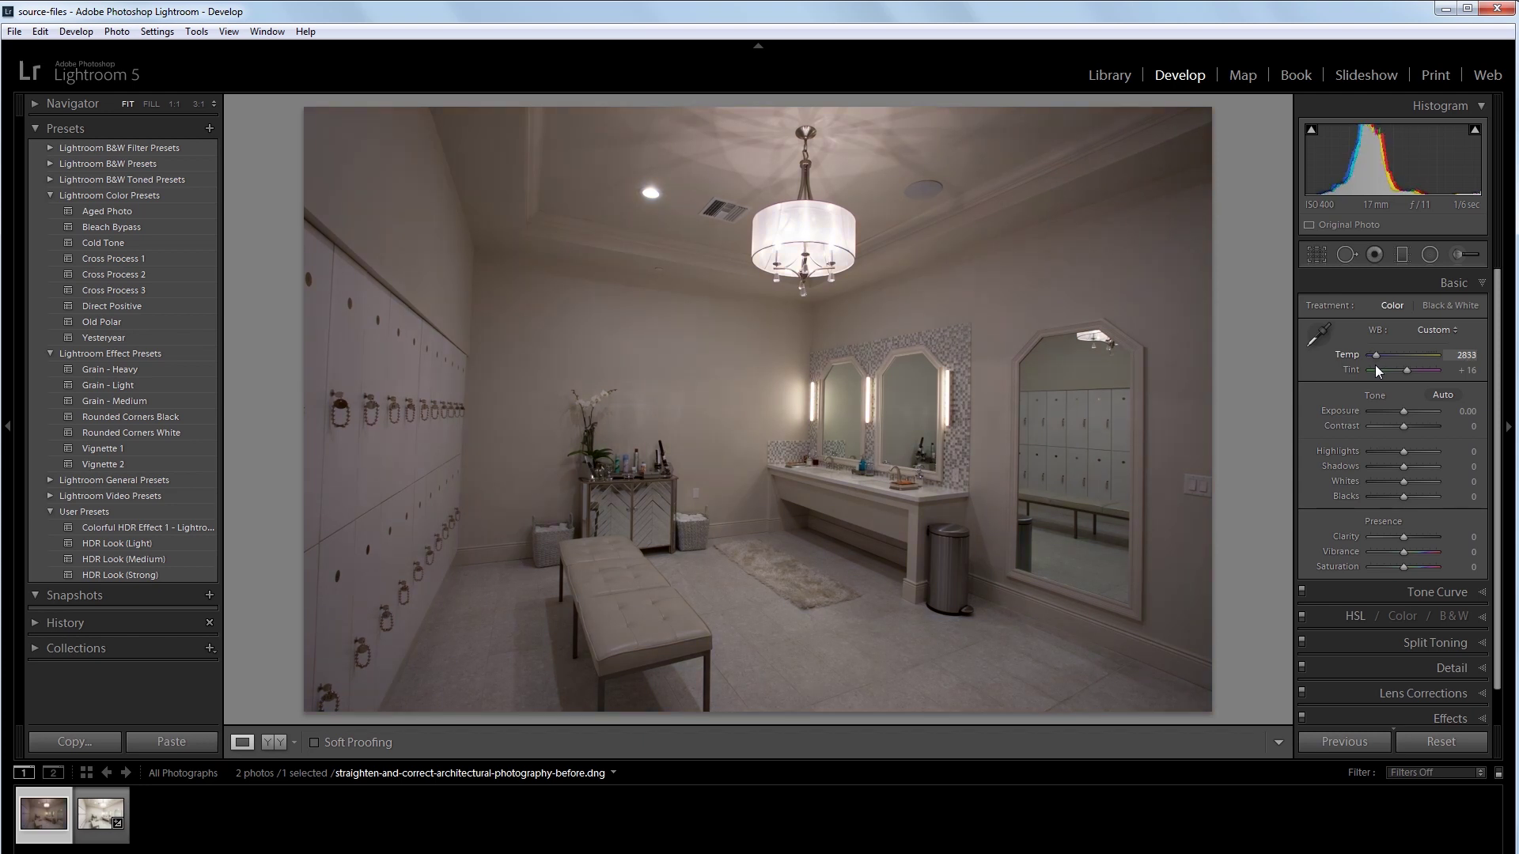
left_click(1460, 351)
type("2750")
key("Return")
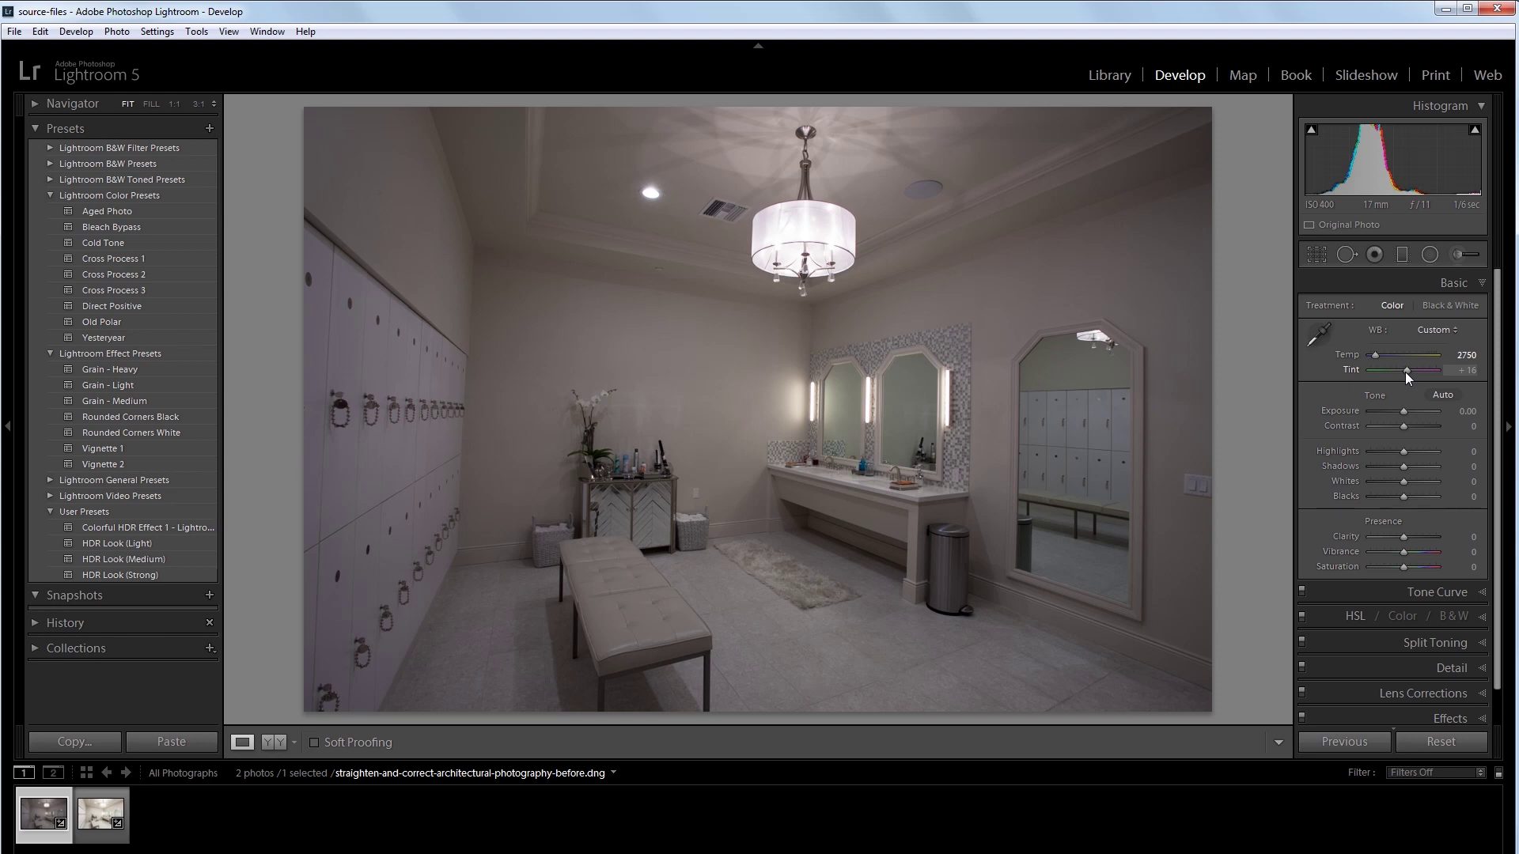
left_click_drag(1405, 373, 1403, 377)
left_click(1461, 370)
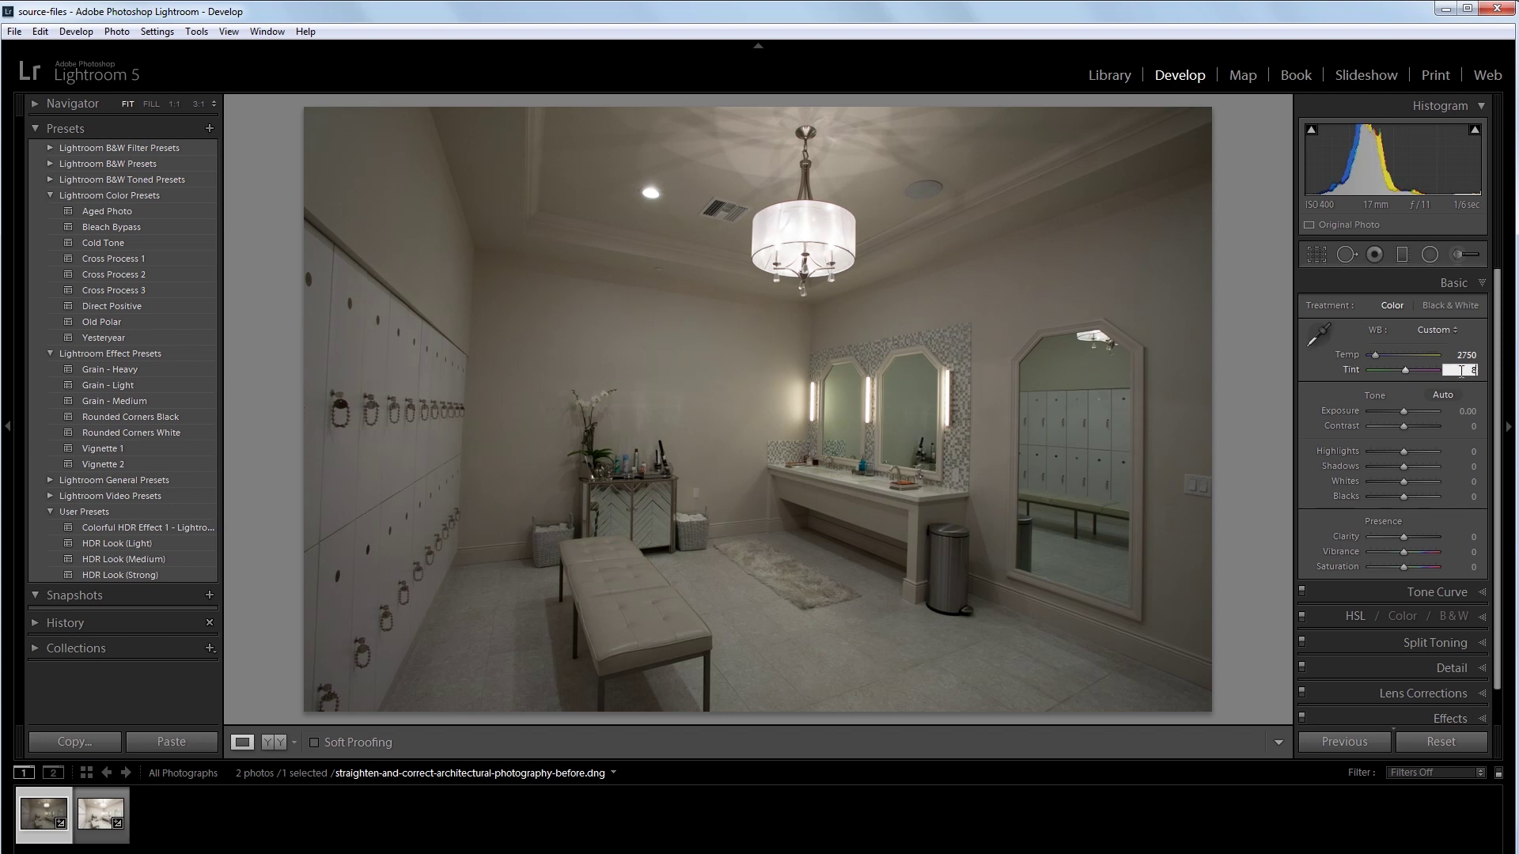
type("8")
key("Return")
Step: Raise Exposure to about +1.31 and Clarity to +100 in the Basic panel
left_click_drag(1403, 406, 1412, 410)
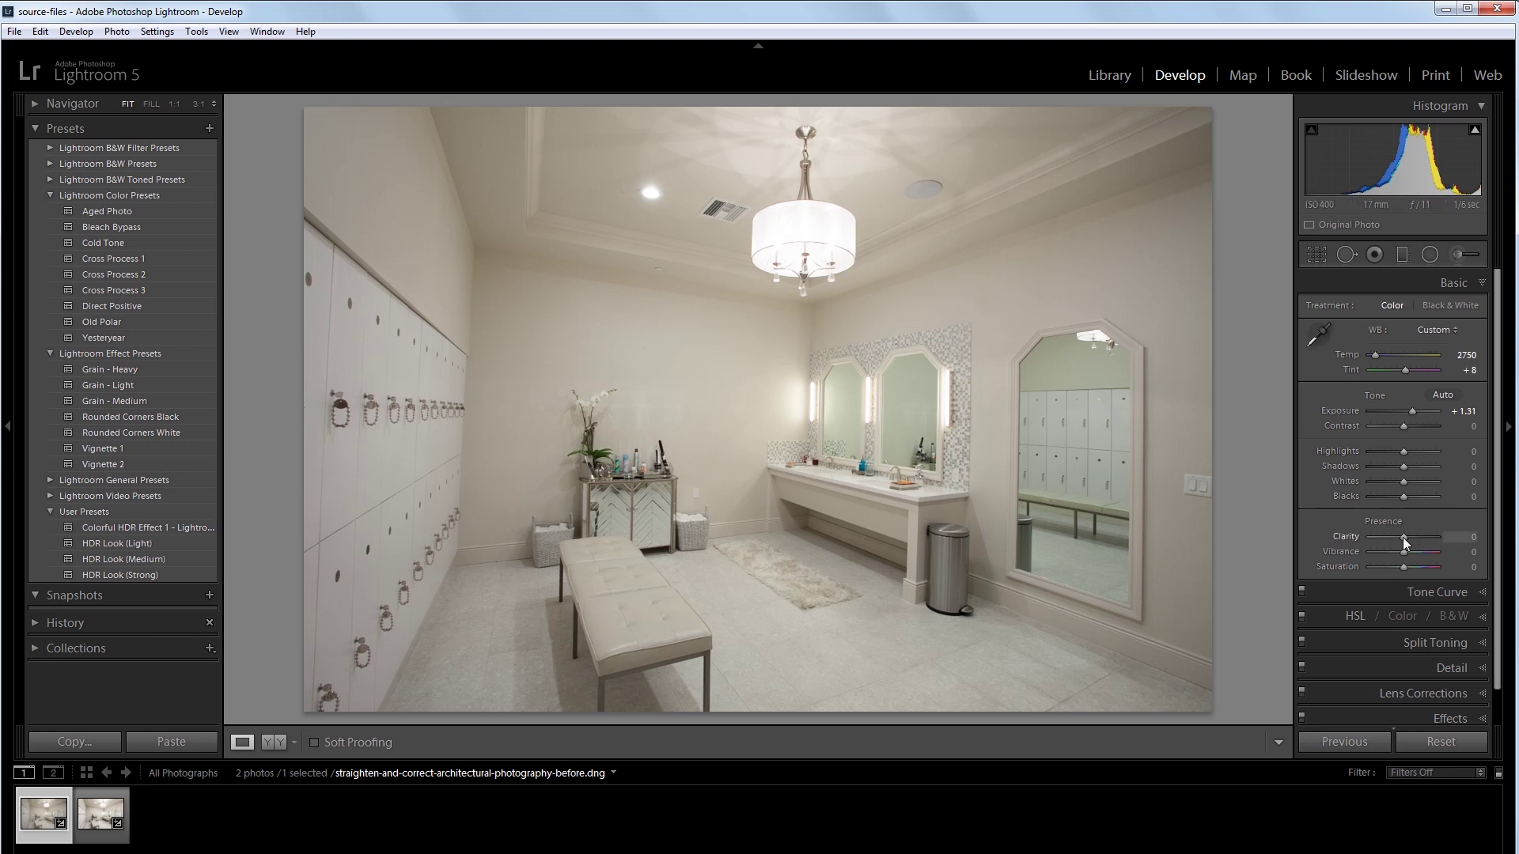
left_click_drag(1404, 538, 1435, 535)
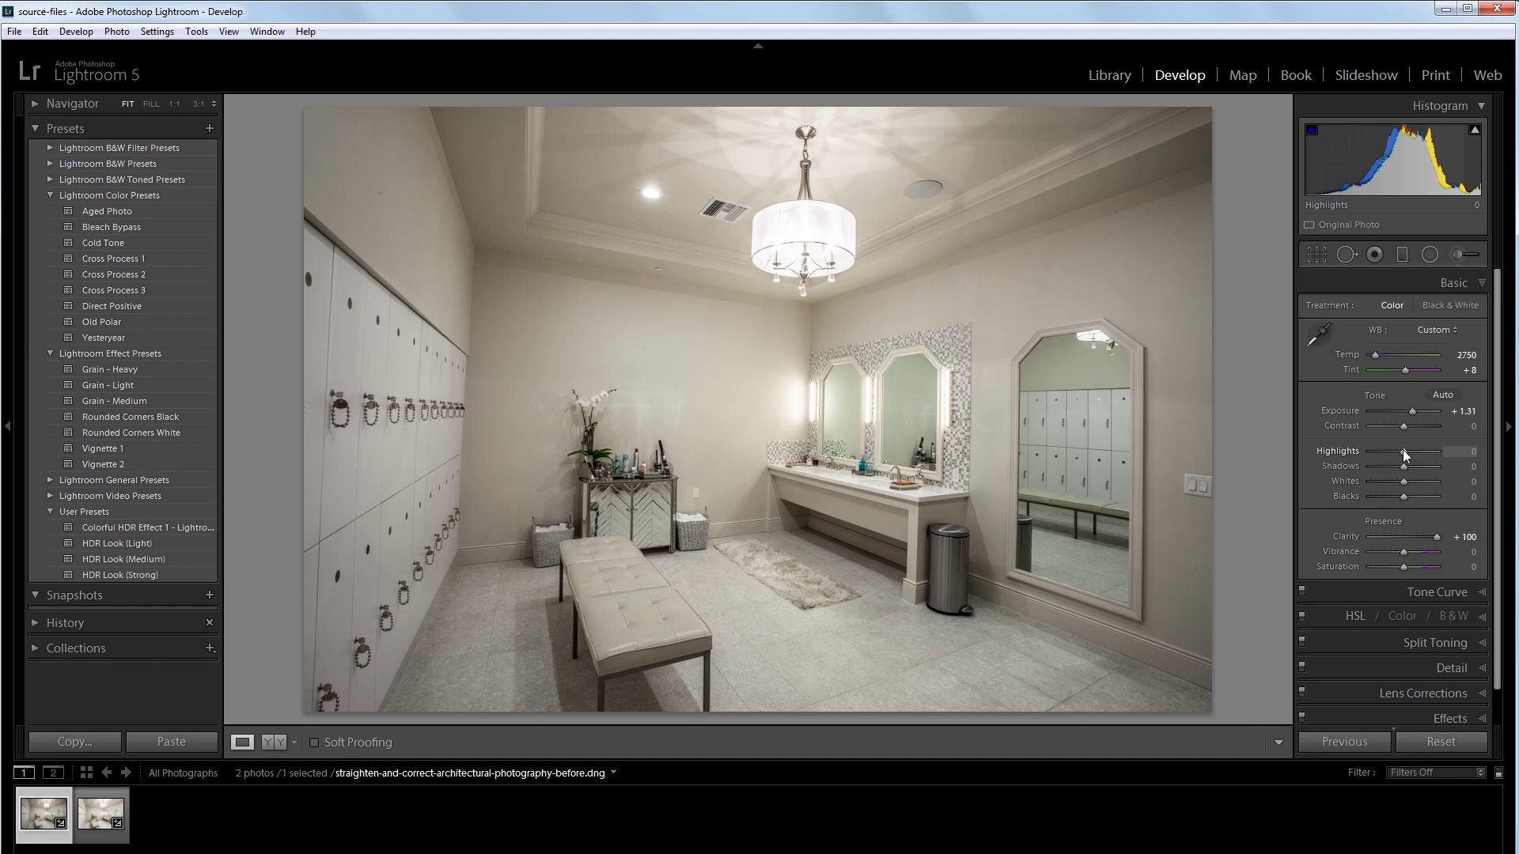
Step: Set Highlights -100, Shadows +74, Whites +76 and Blacks -45
left_click_drag(1403, 449, 1364, 453)
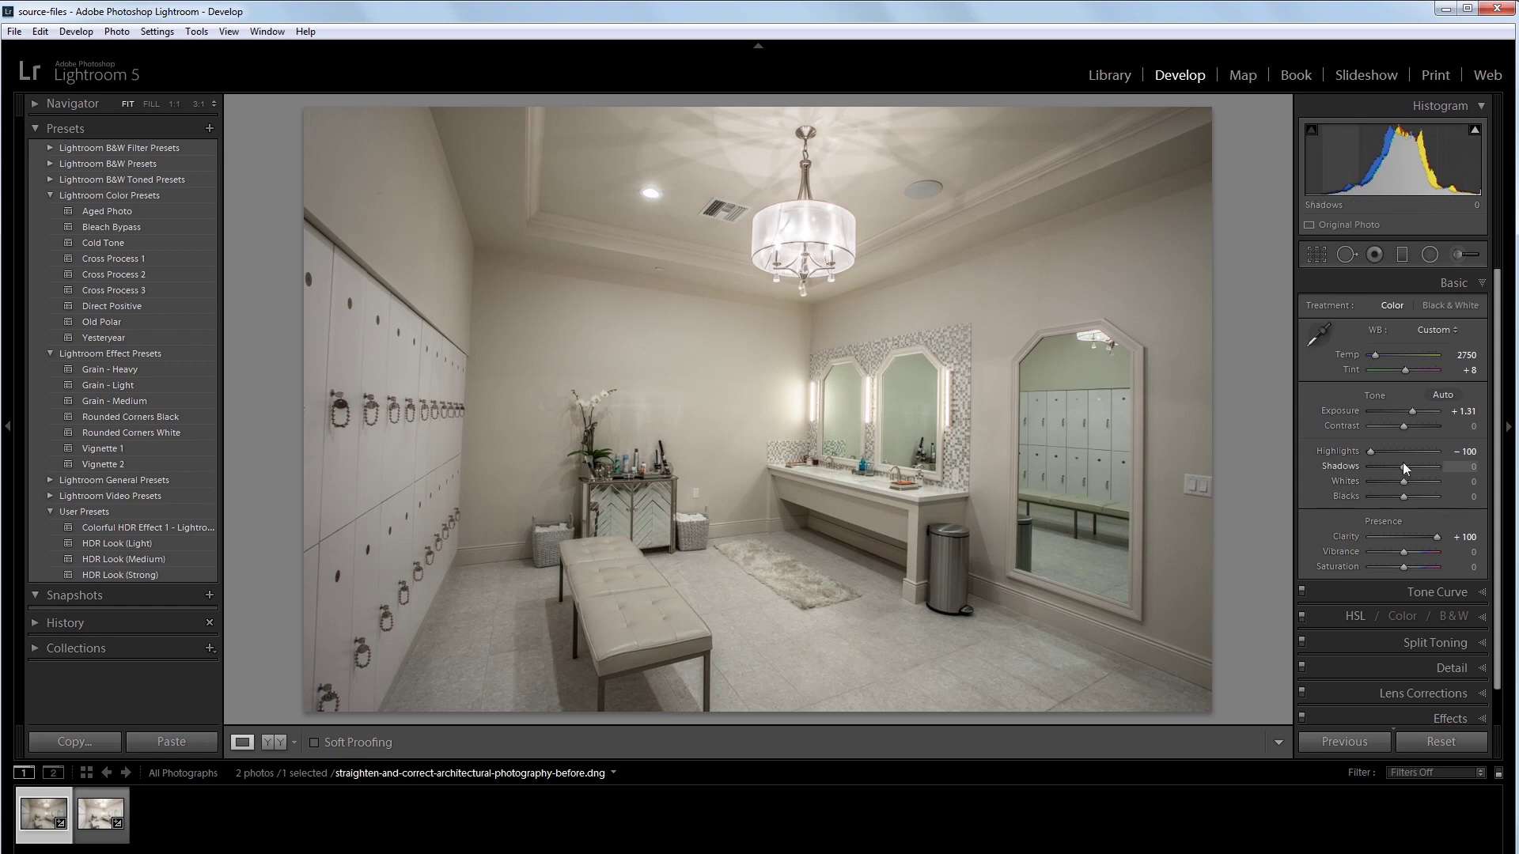
left_click_drag(1404, 468, 1429, 467)
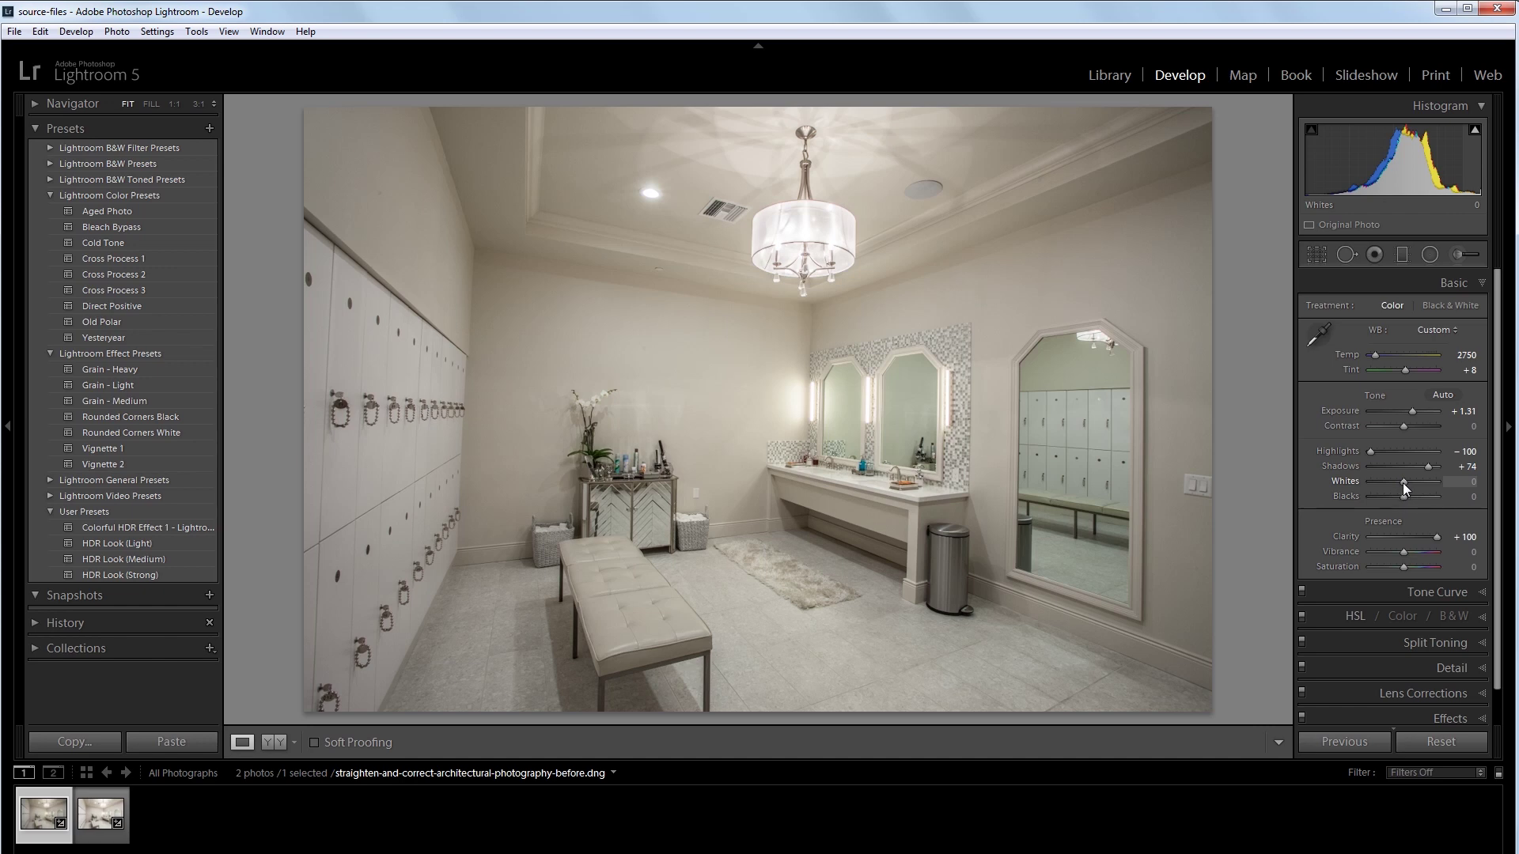
left_click_drag(1403, 481, 1427, 484)
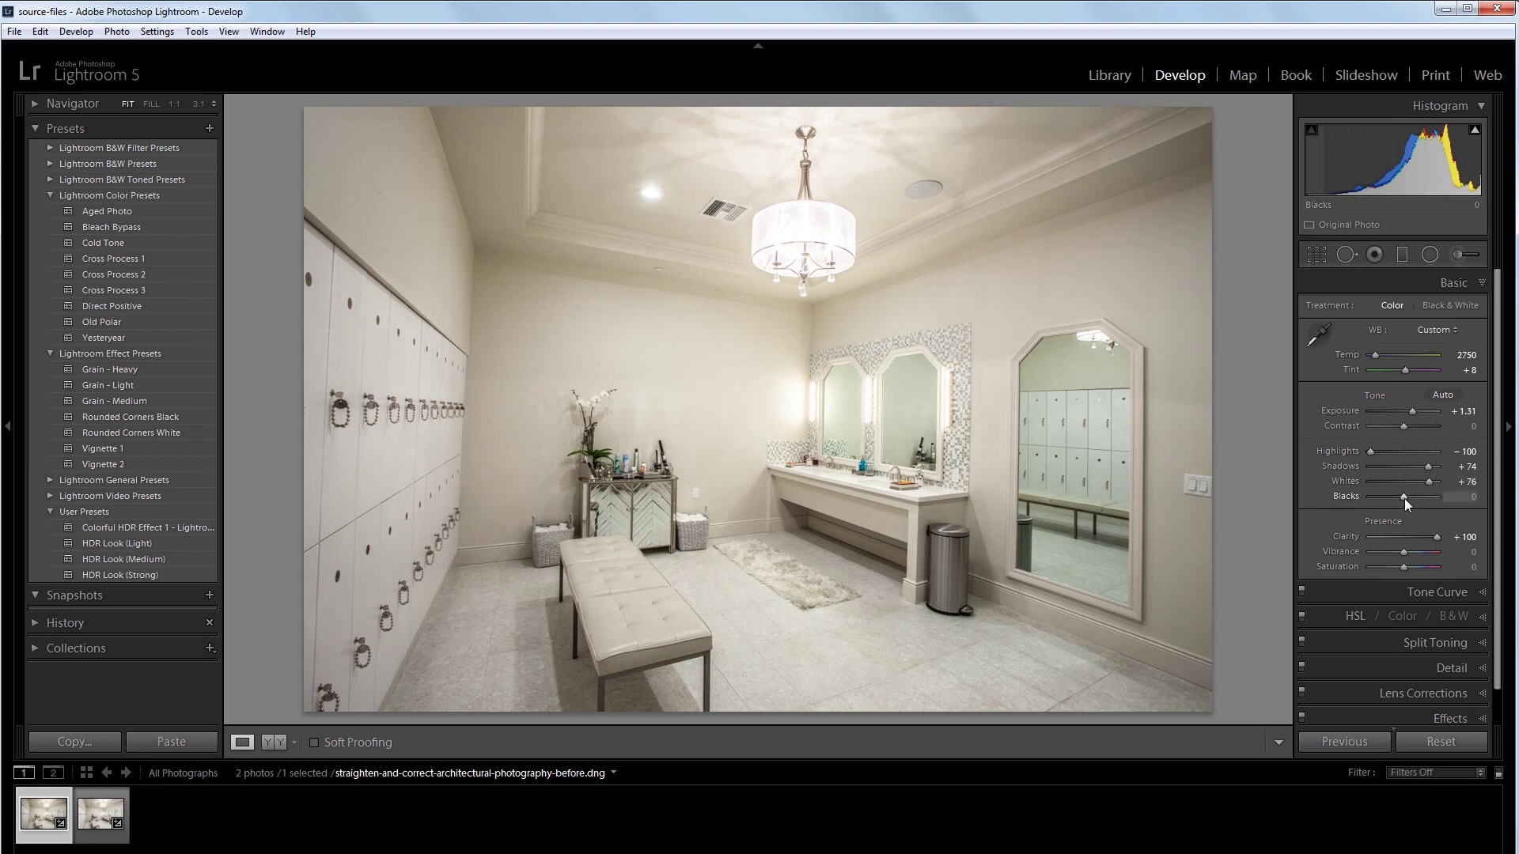
left_click_drag(1405, 500, 1389, 501)
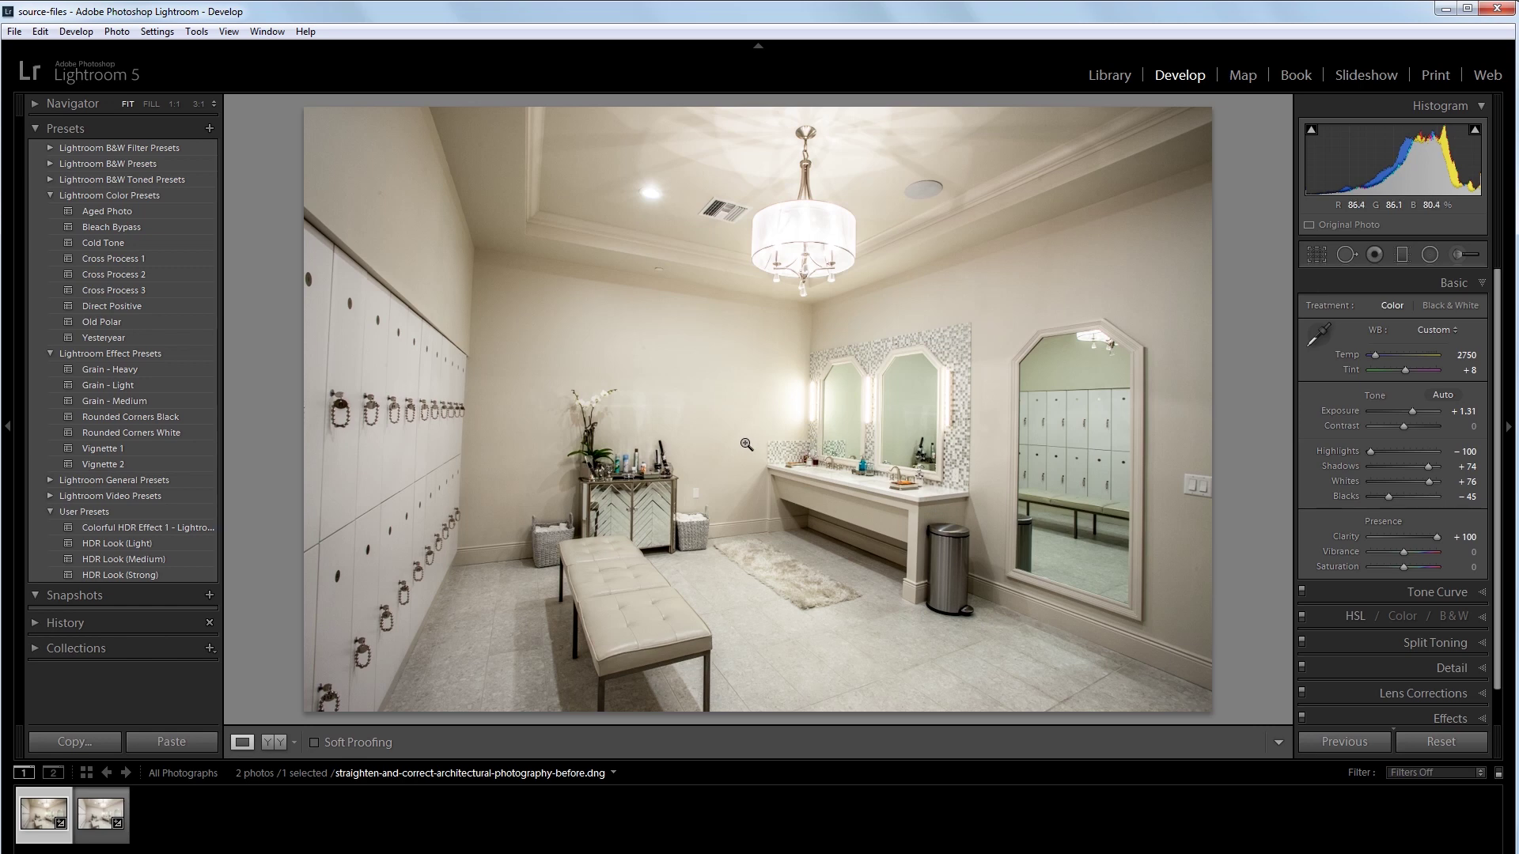
Step: In HSL Saturation, boost Yellow to check it, then lower it to -36
left_click(1355, 615)
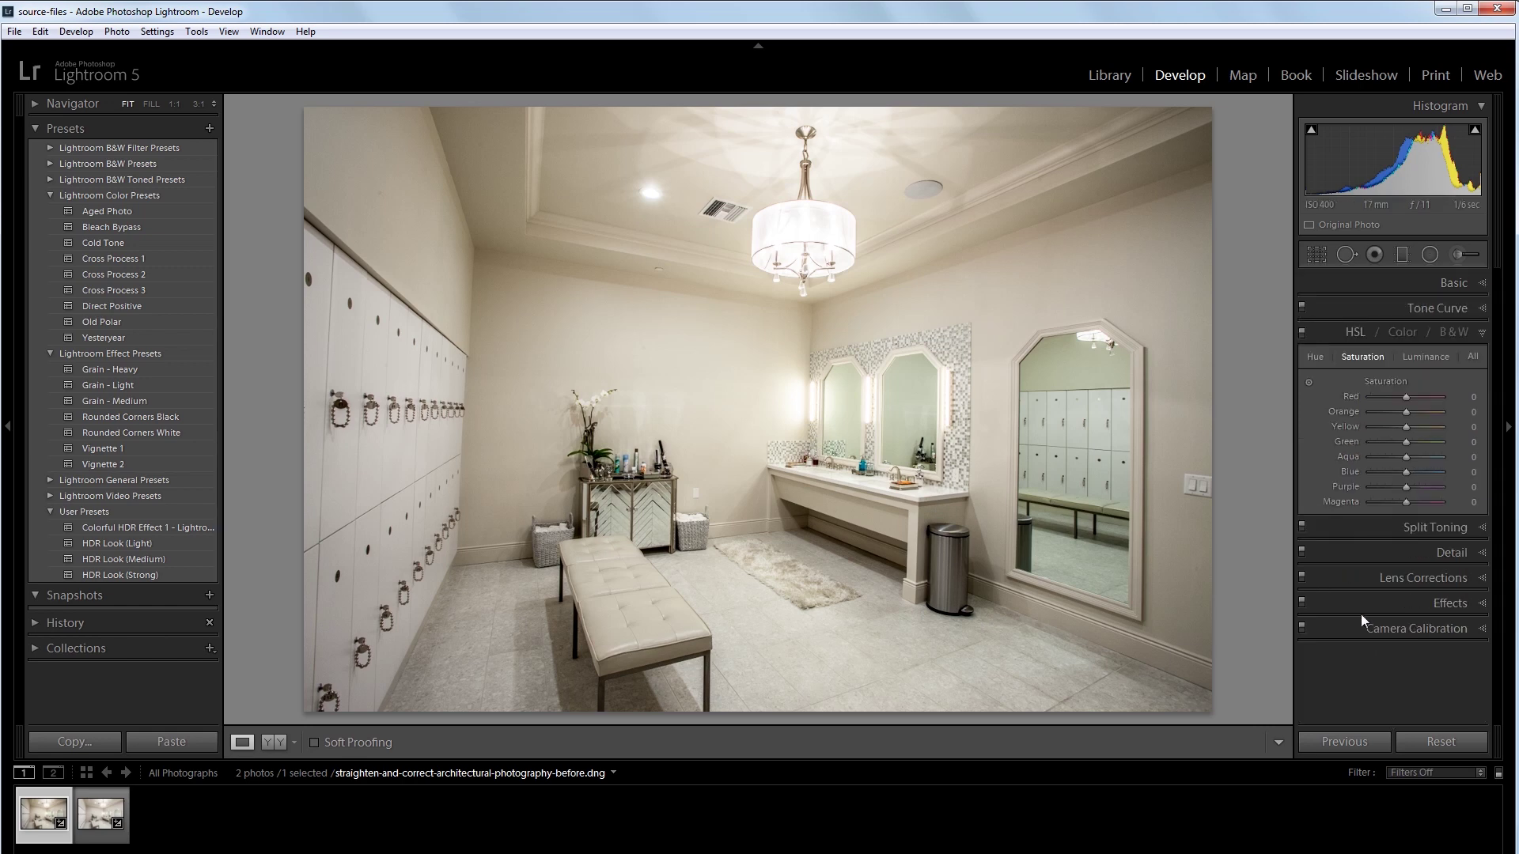
left_click(1472, 356)
left_click(1362, 358)
left_click_drag(1408, 428, 1449, 431)
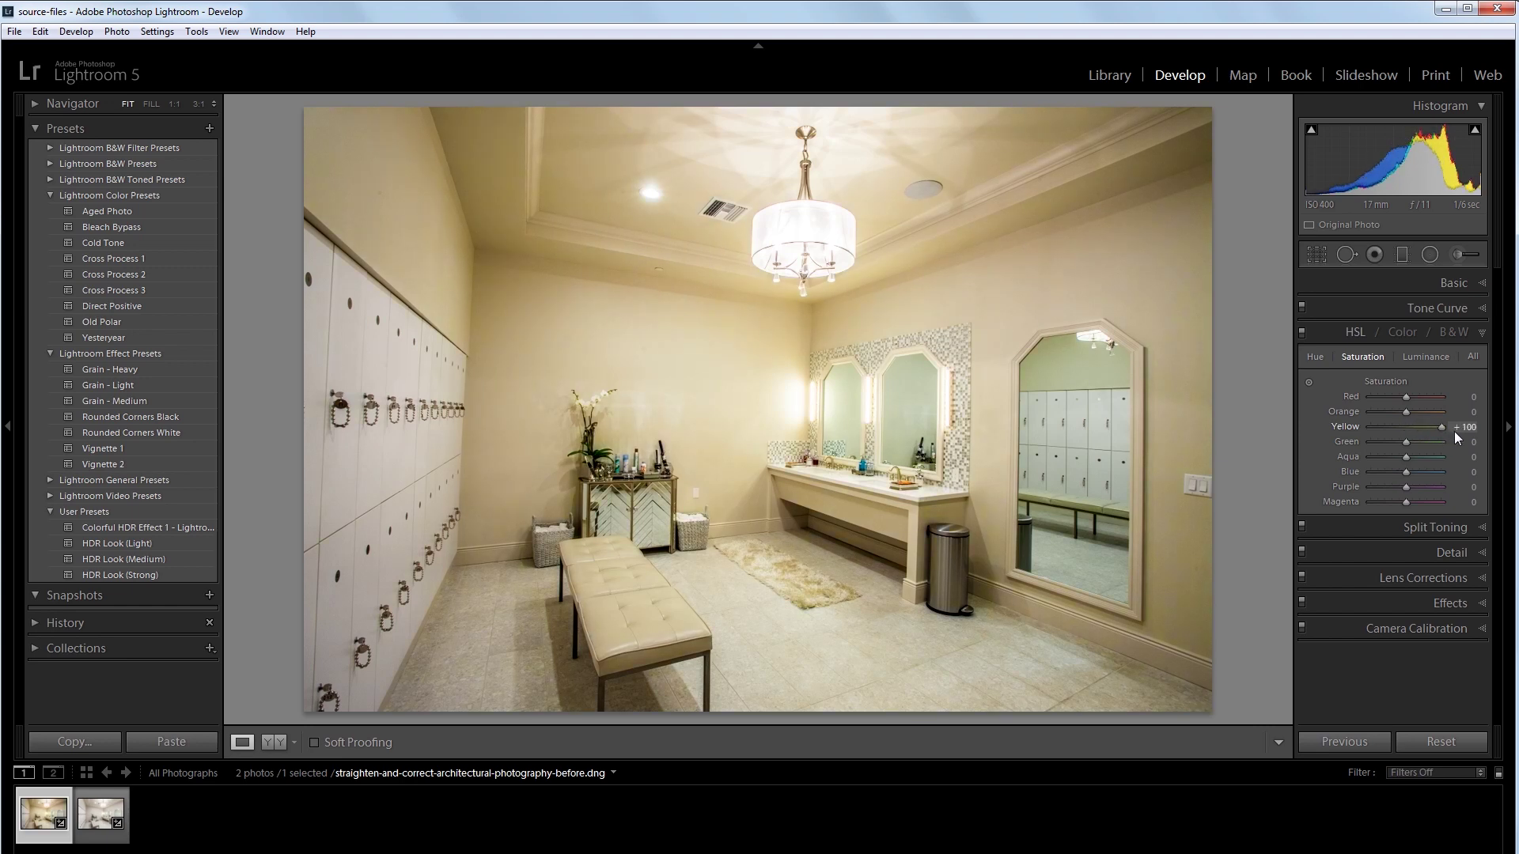
left_click_drag(1446, 435, 1395, 434)
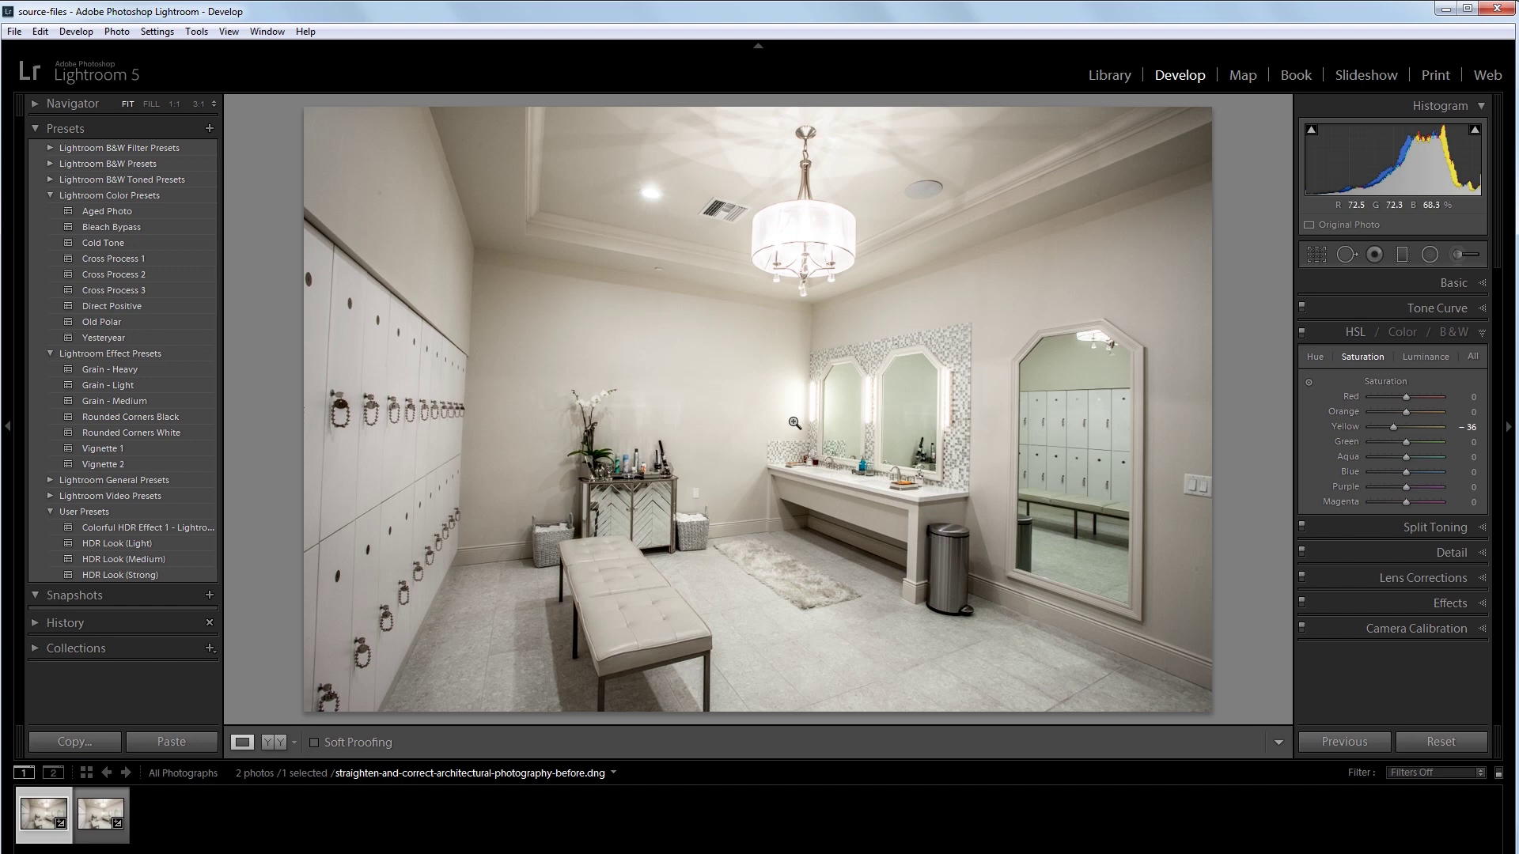
left_click(1379, 571)
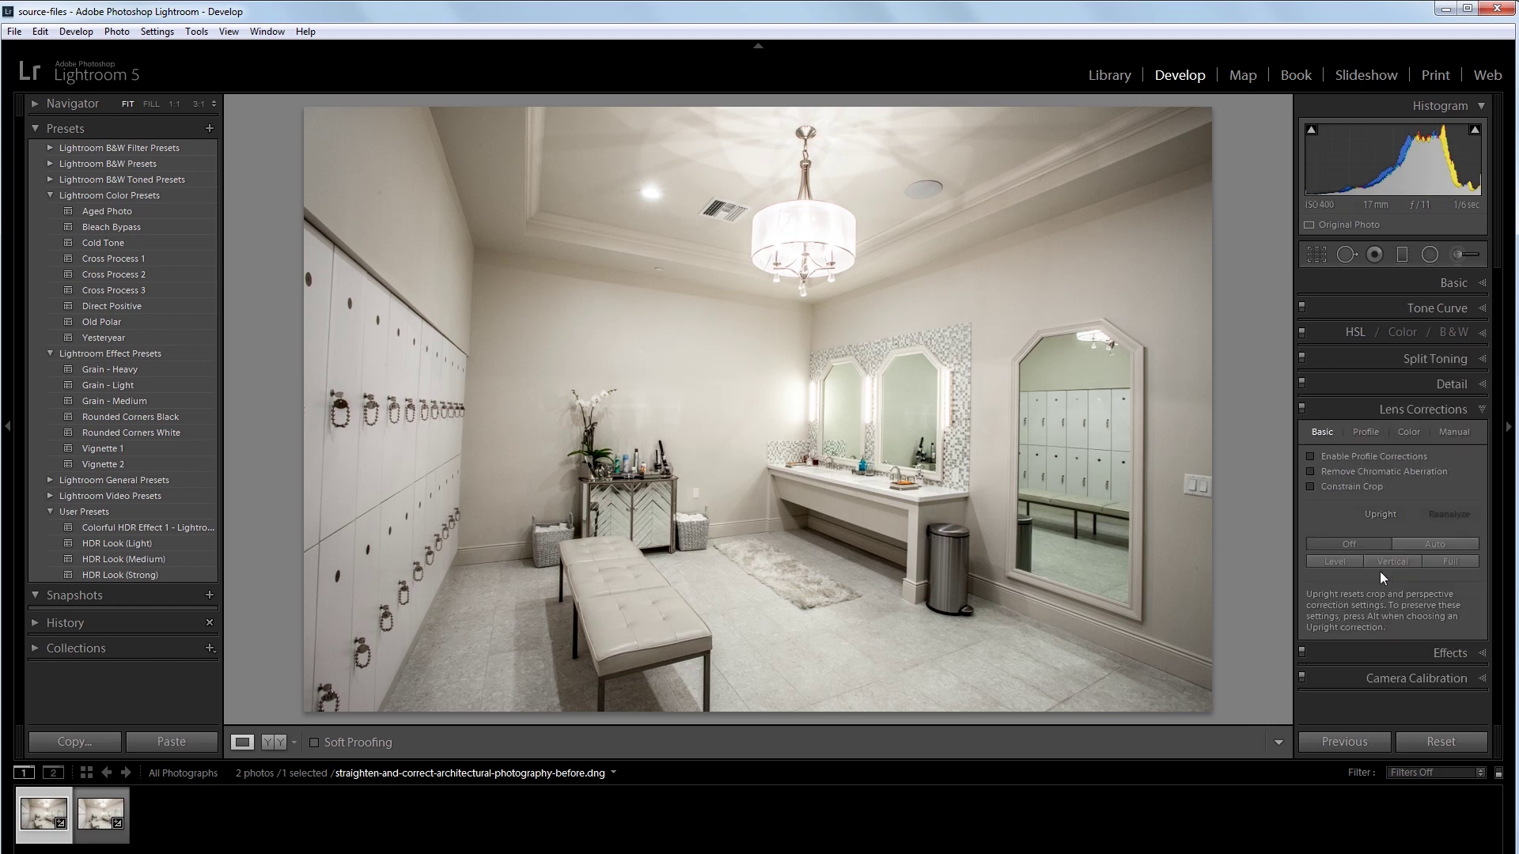
Step: Enable lens profile corrections for the Canon EF 17-40mm lens
left_click(1374, 434)
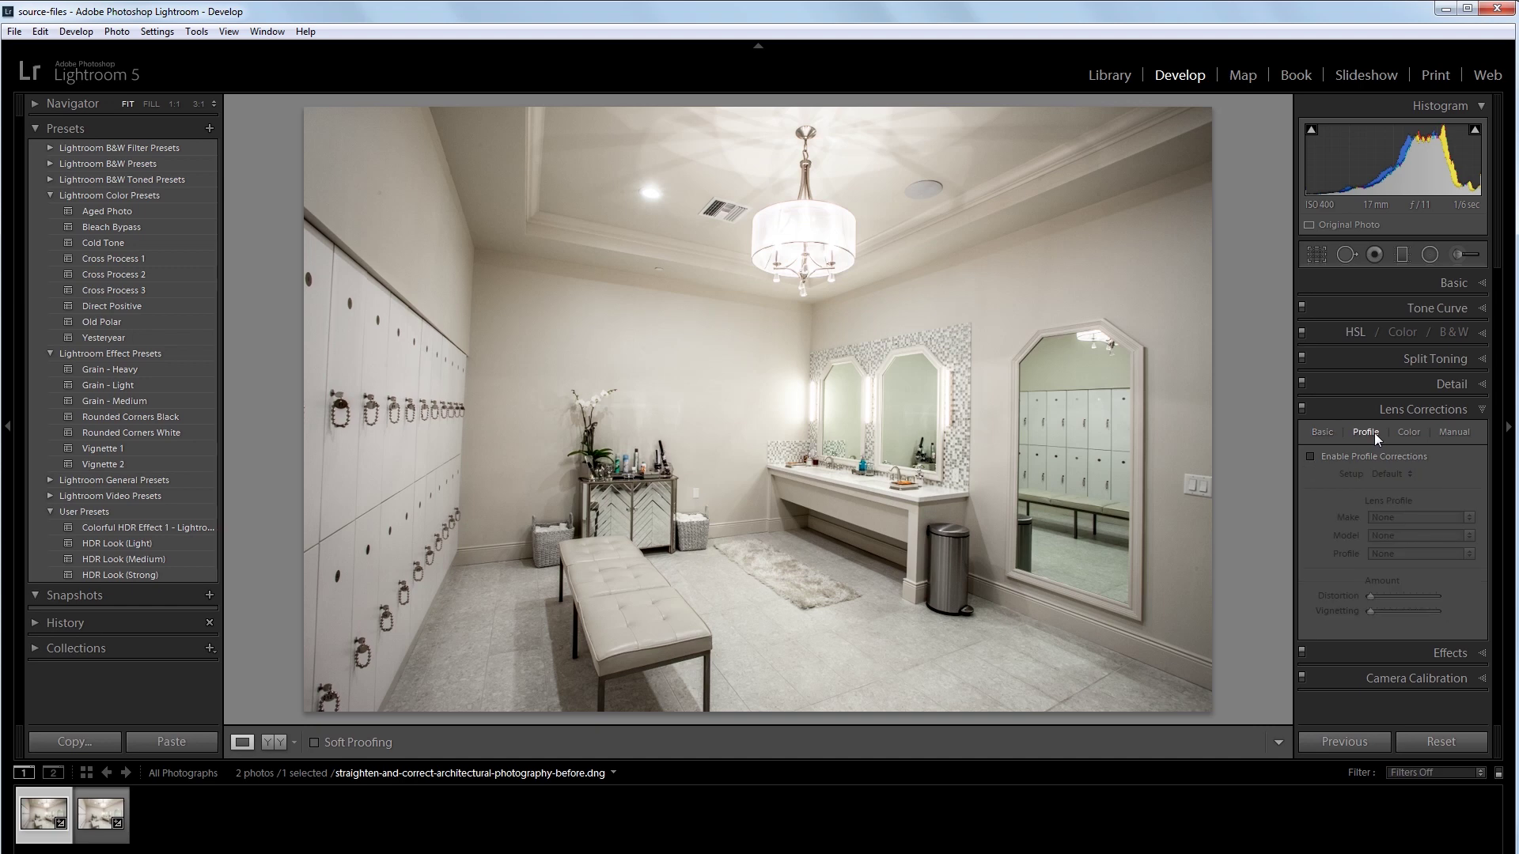
left_click(1309, 457)
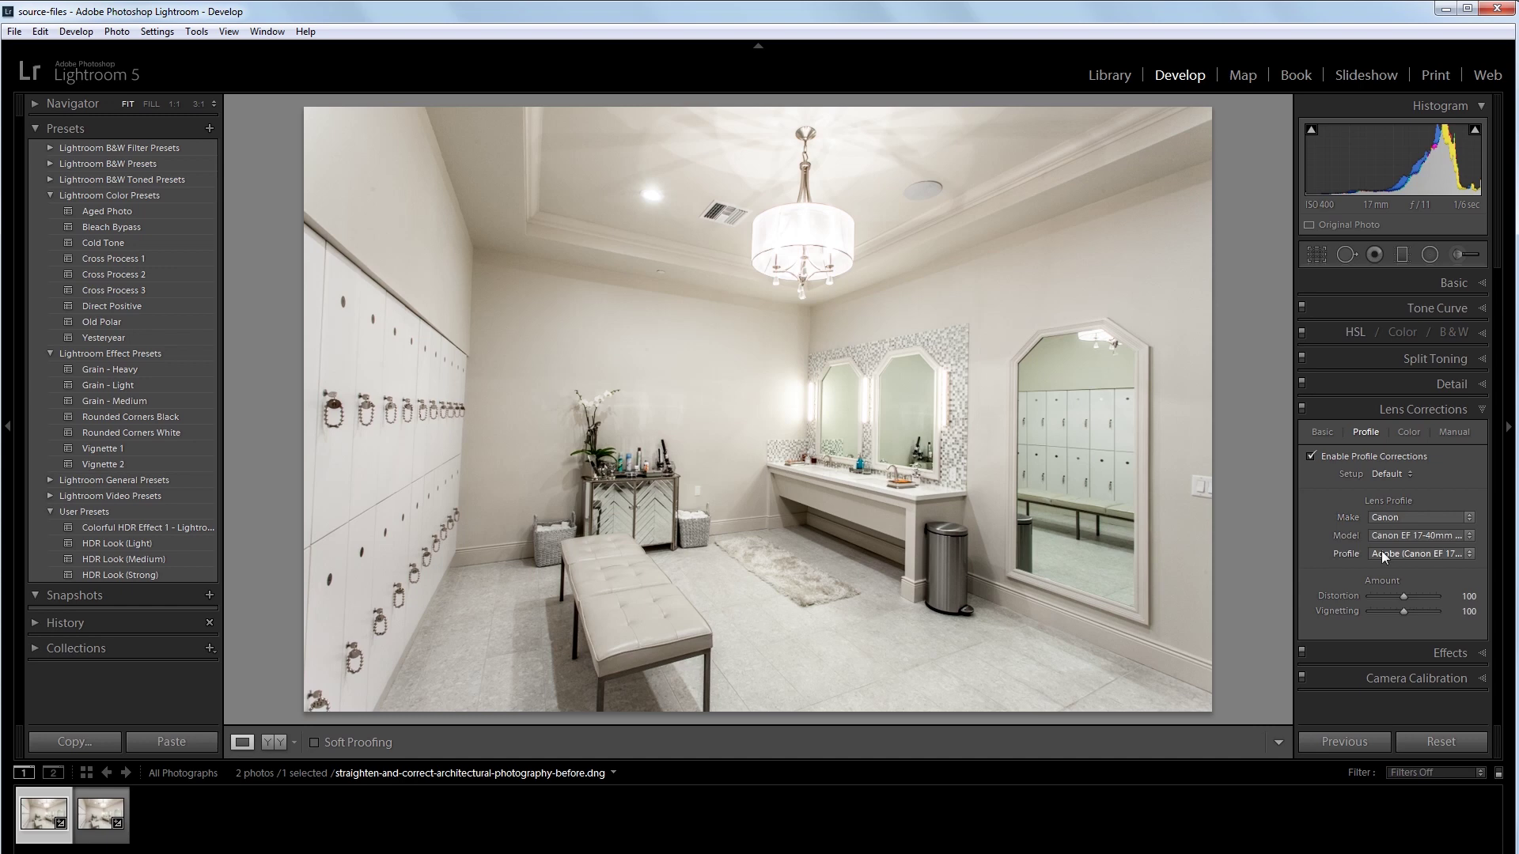
mouse_move(1392, 601)
Step: Turn on Remove Chromatic Aberration and apply Upright Auto to straighten the verticals
left_click(1327, 428)
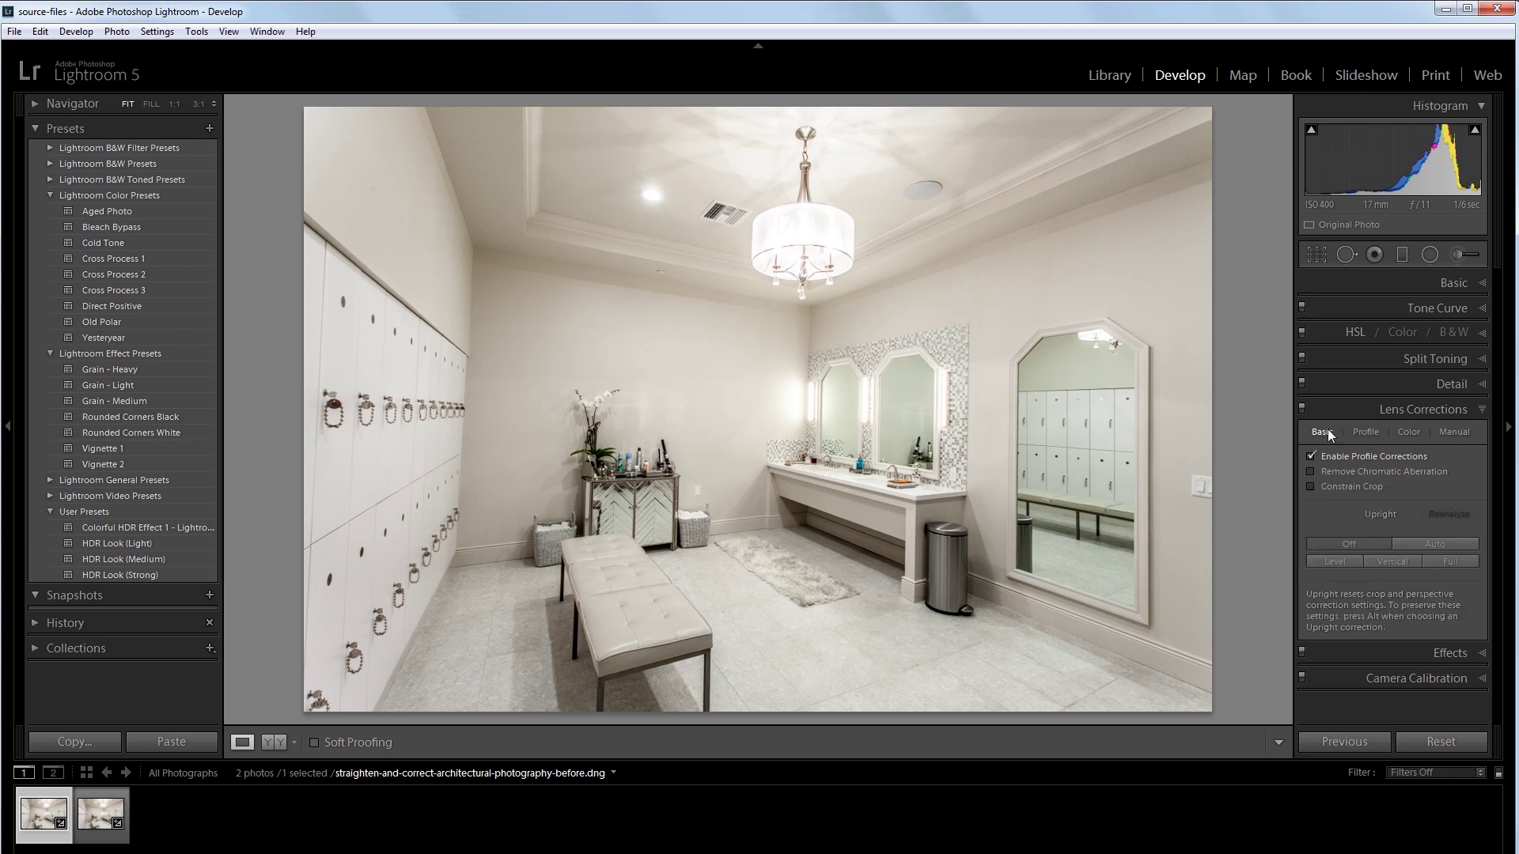
left_click(1311, 472)
left_click(1435, 545)
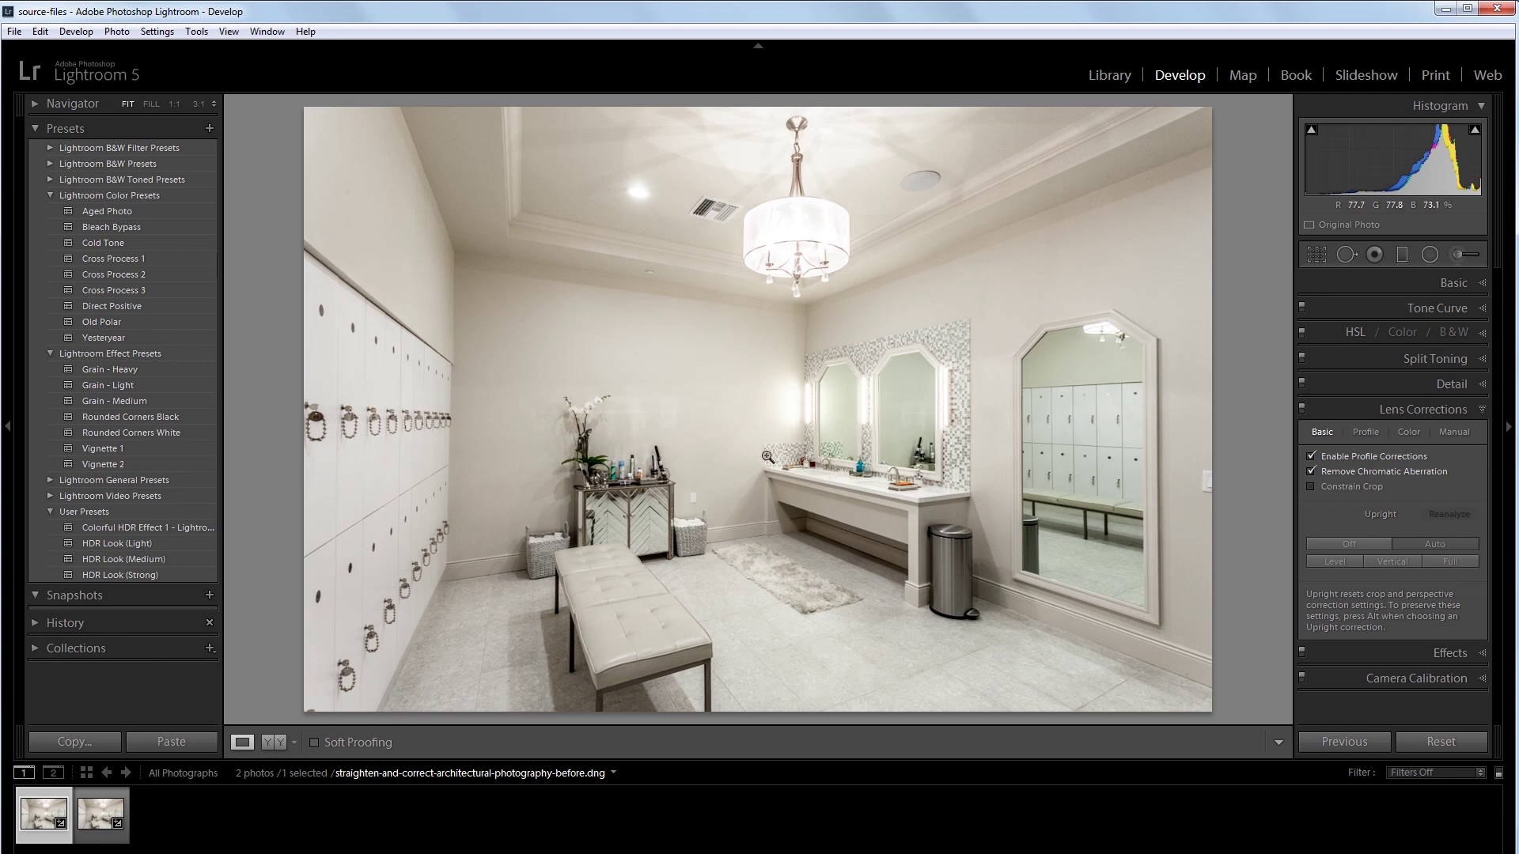
key("backslash")
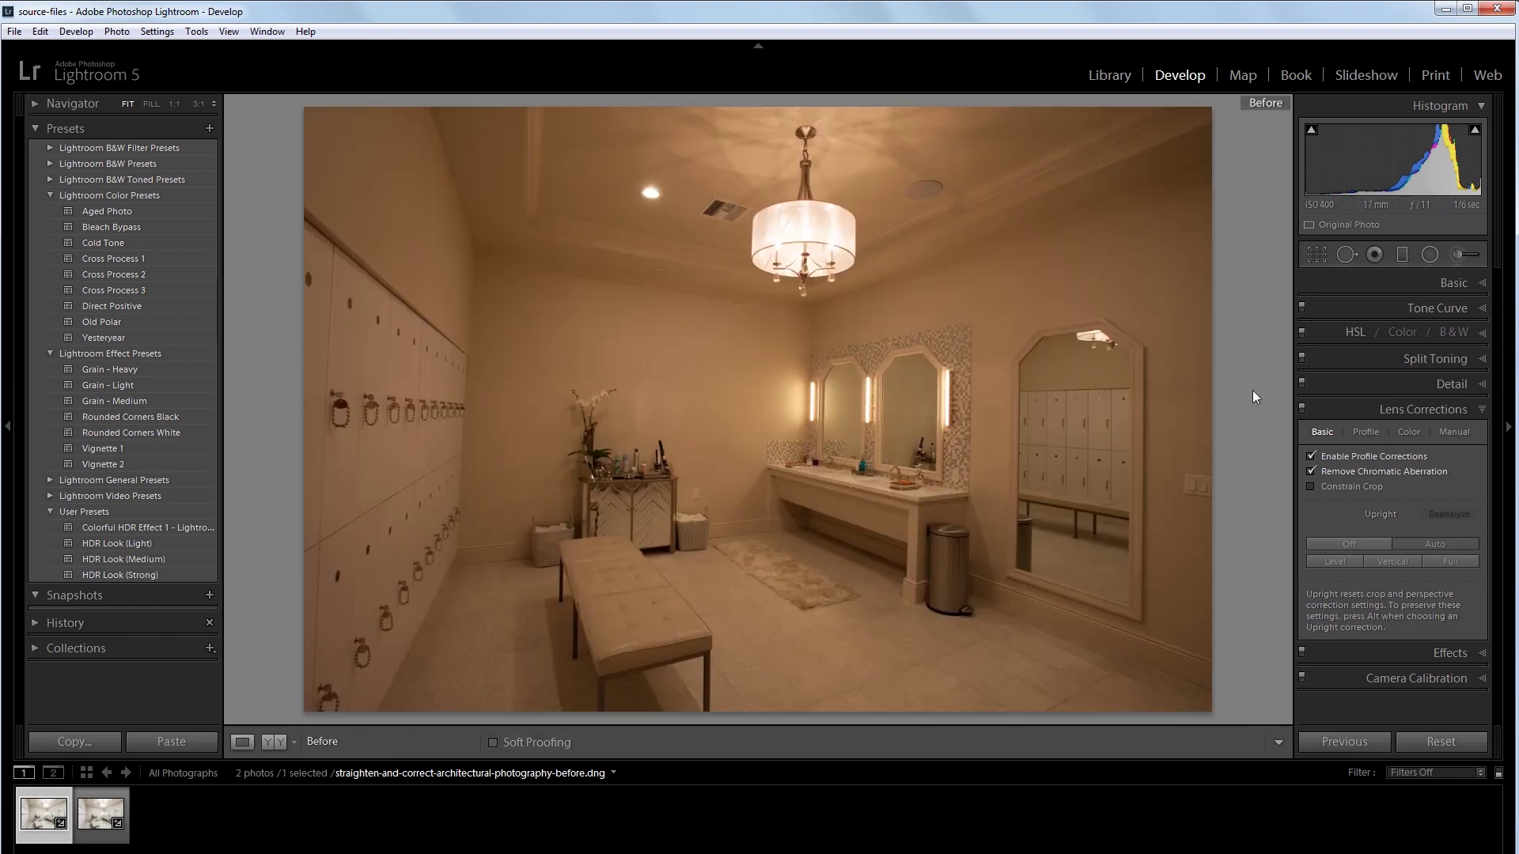
key("backslash")
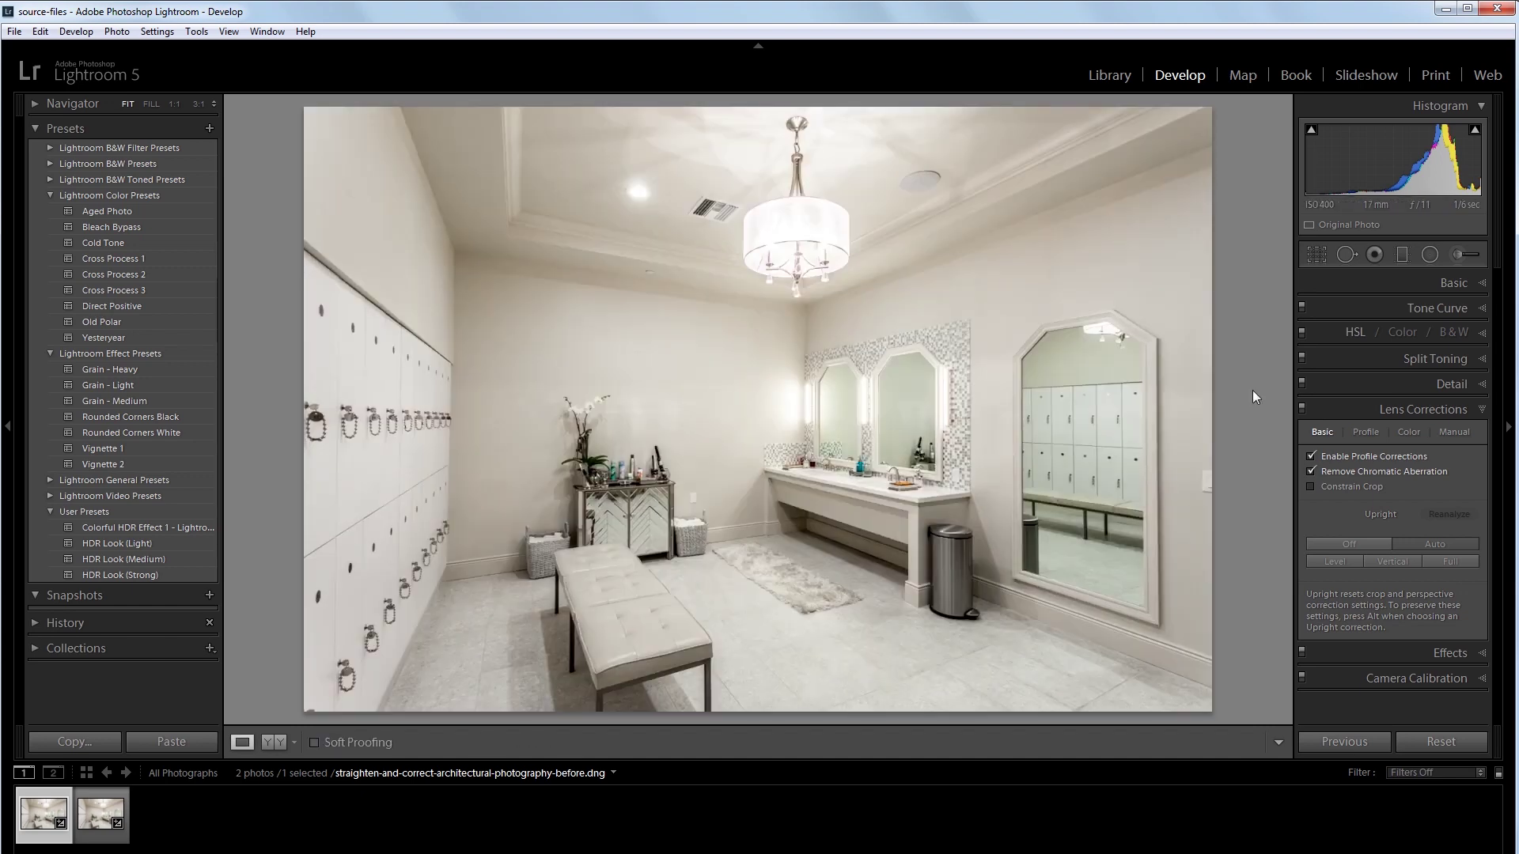